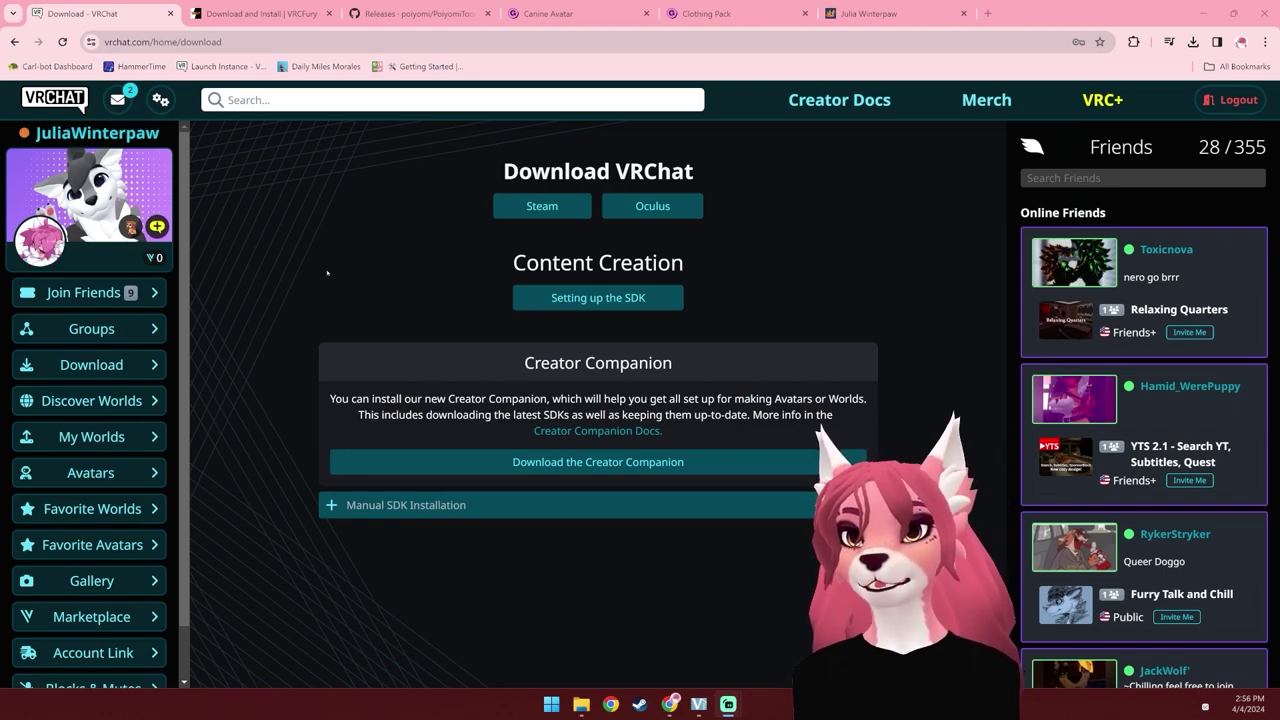
# Step: Switch to the VRCFury 'Download and Install' page
pyautogui.click(255, 14)
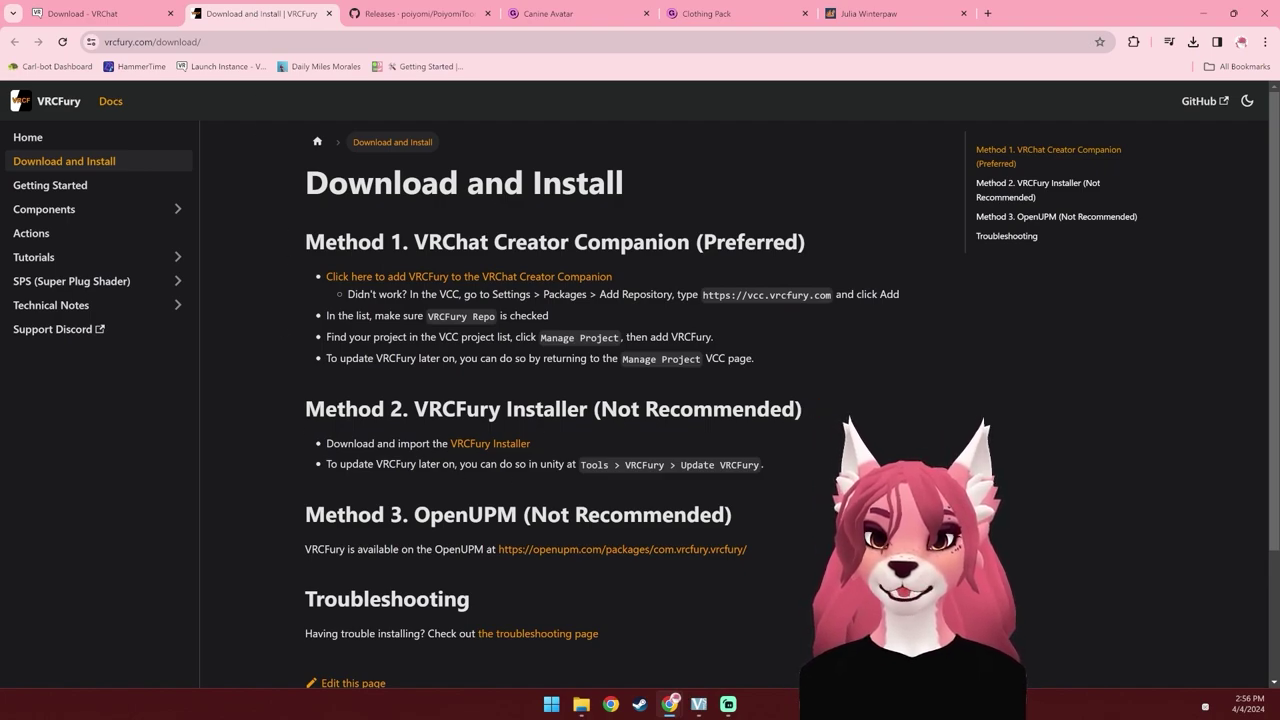
# Step: Switch to the Poiyomi Toon Shader GitHub releases page showing version 9.0.56
pyautogui.click(418, 15)
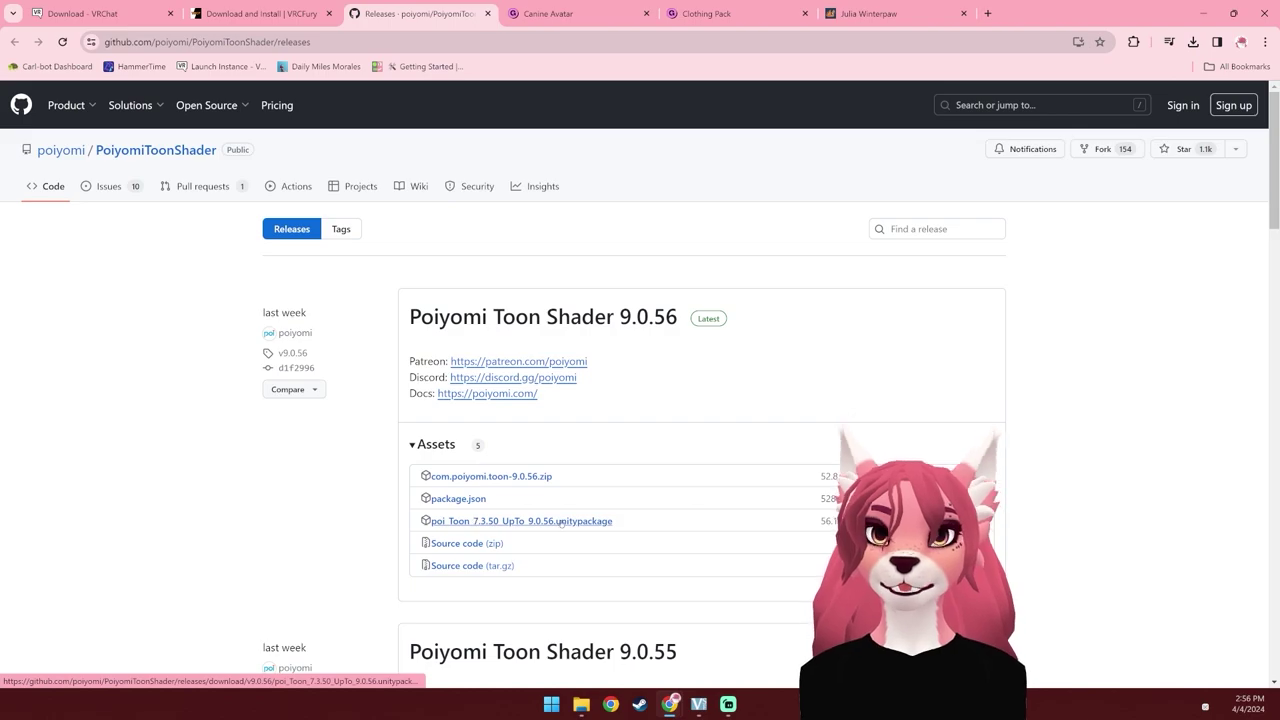
# Step: Switch to the Fem Canine avatar's Gumroad page listing FemCanine.3.2 and ExtraMats
pyautogui.click(552, 17)
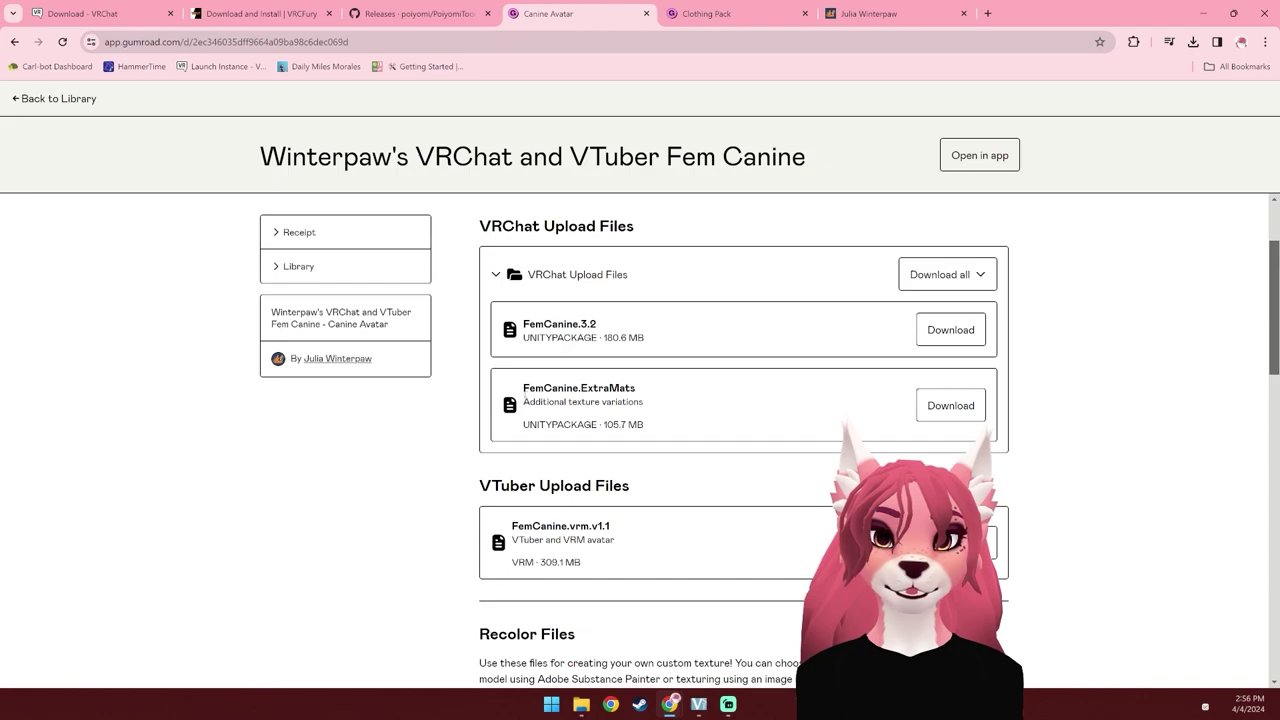
# Step: Look over the Clothing Pack downloads, then browse the creator's Gumroad store of shoes and clothing
pyautogui.click(743, 14)
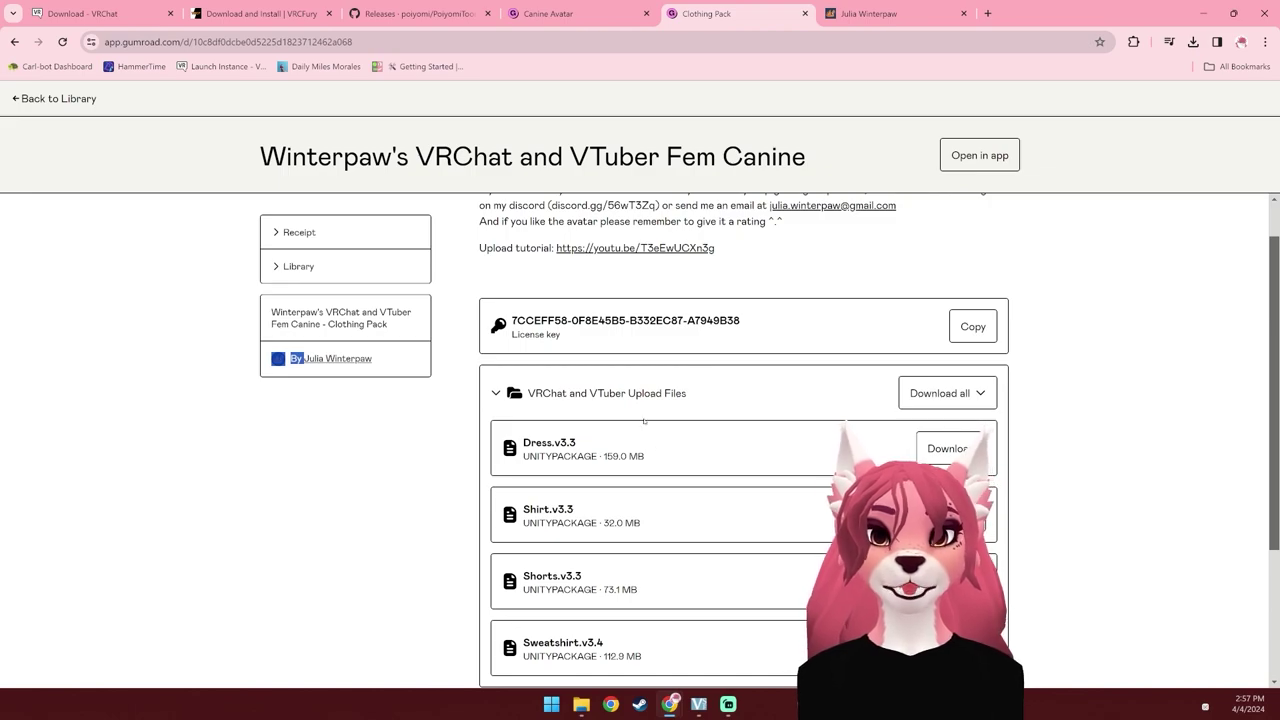
pyautogui.click(869, 14)
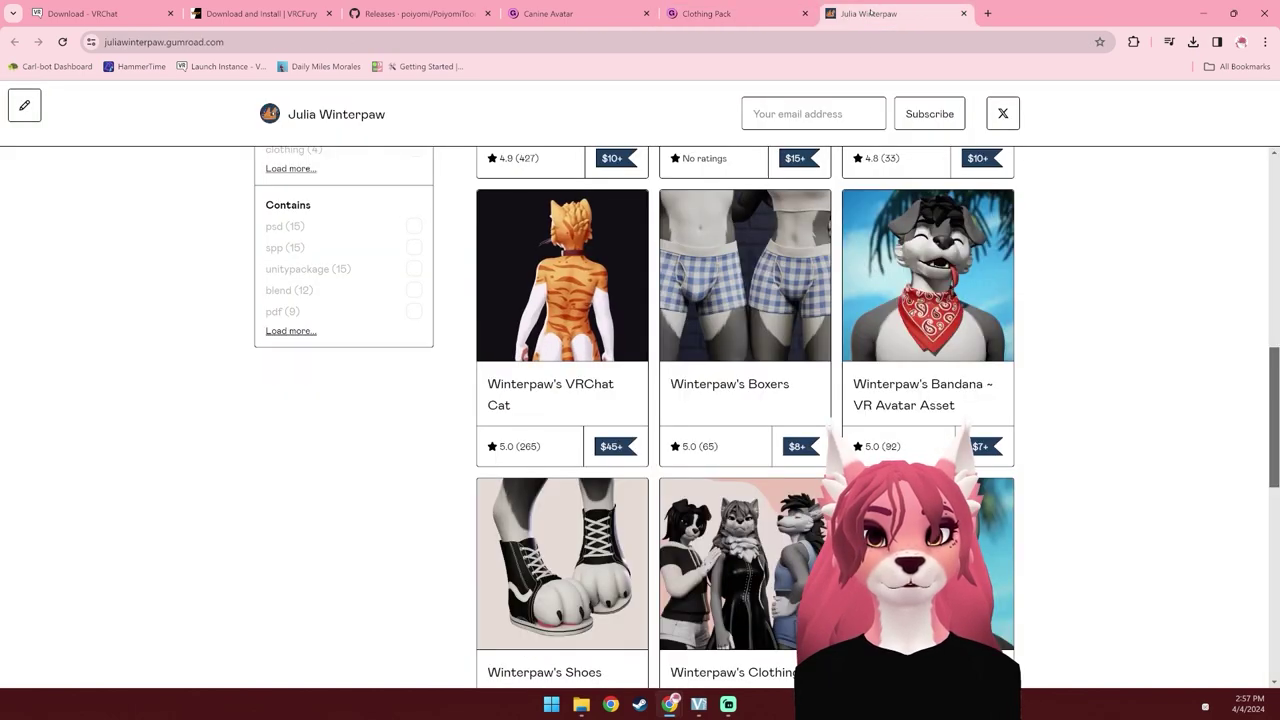
pyautogui.scroll(-2, 745, 470)
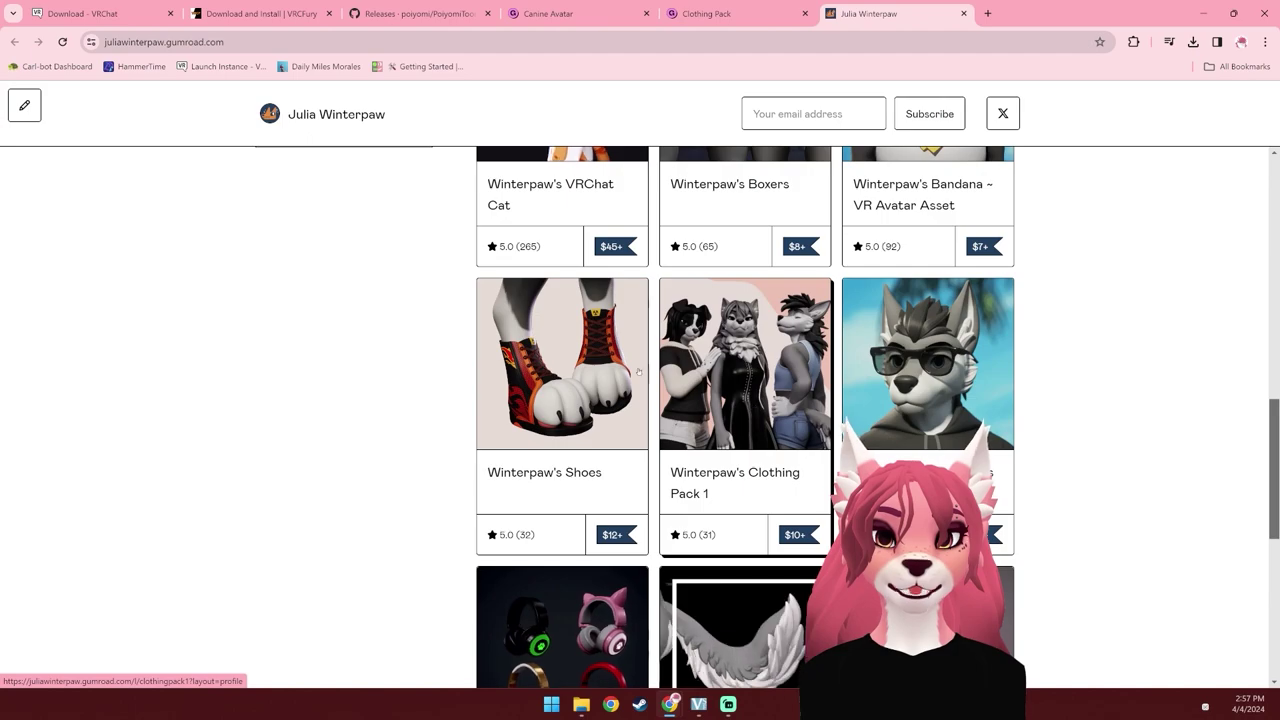
pyautogui.scroll(-1, 745, 470)
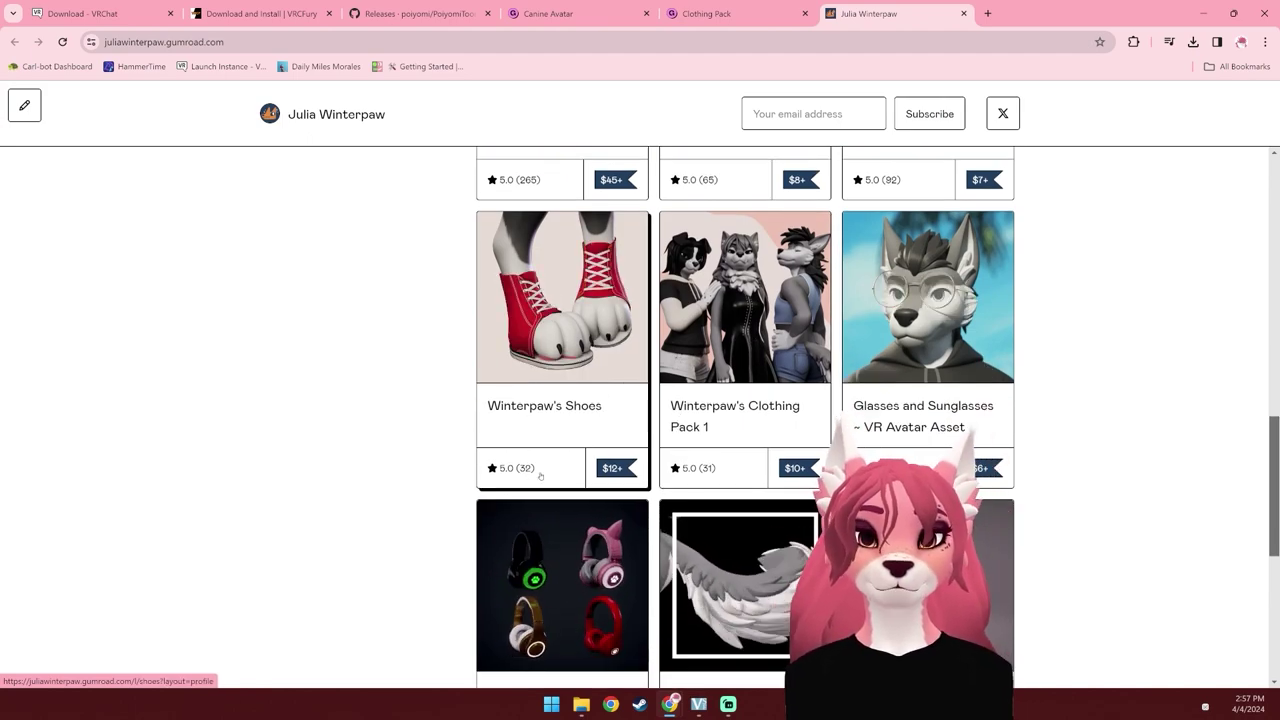
pyautogui.scroll(1, 357, 434)
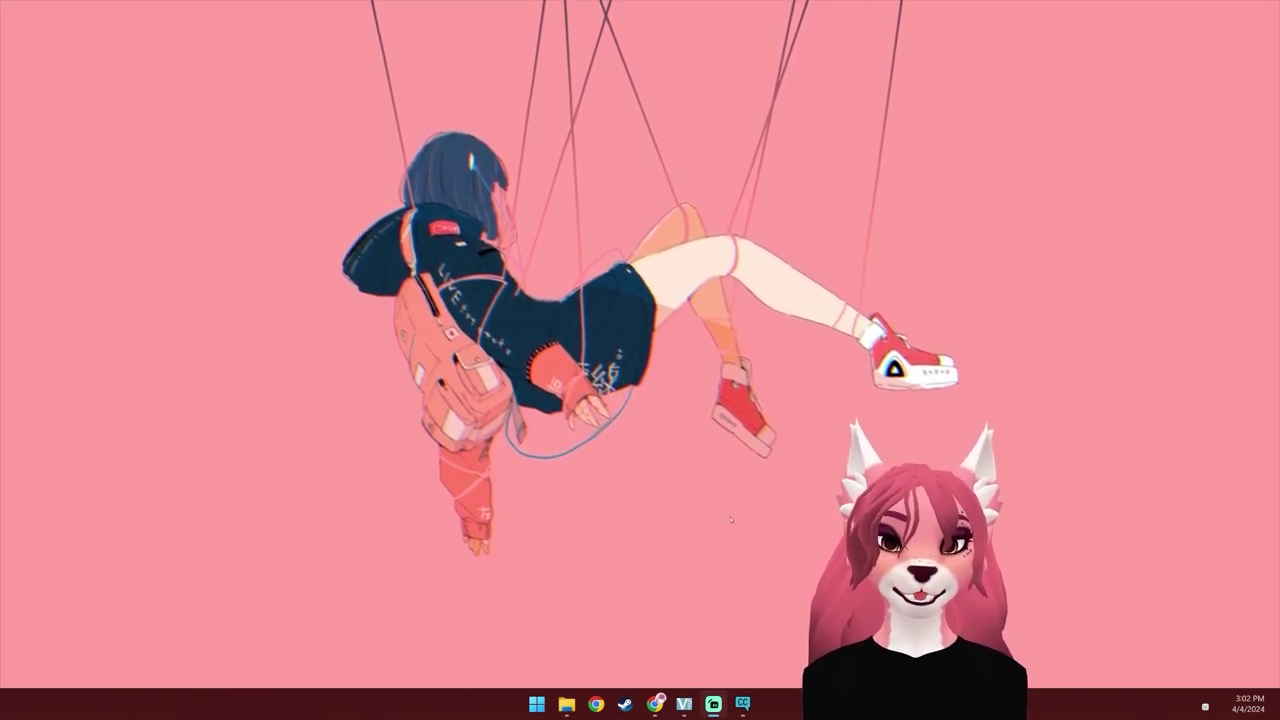
# Step: Create a Unity 2022 avatar project named 'Fem Canine Tutorial' and open it in Unity
pyautogui.click(742, 703)
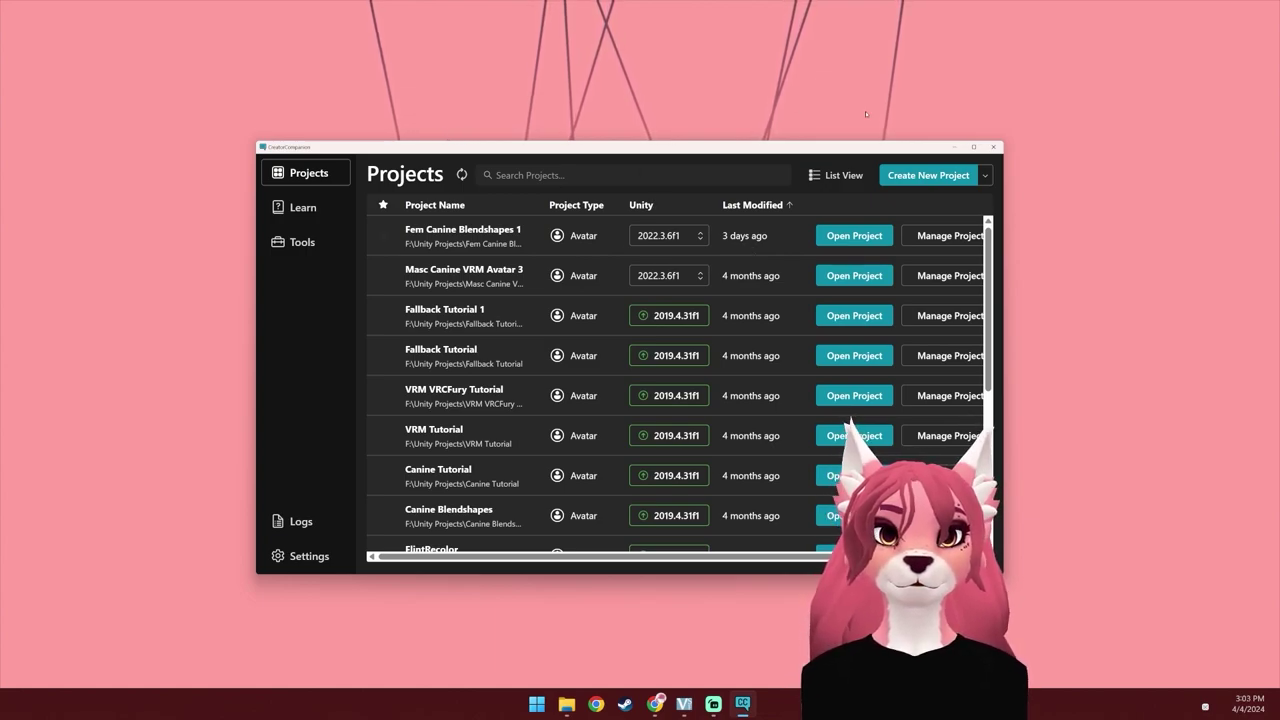
pyautogui.click(905, 178)
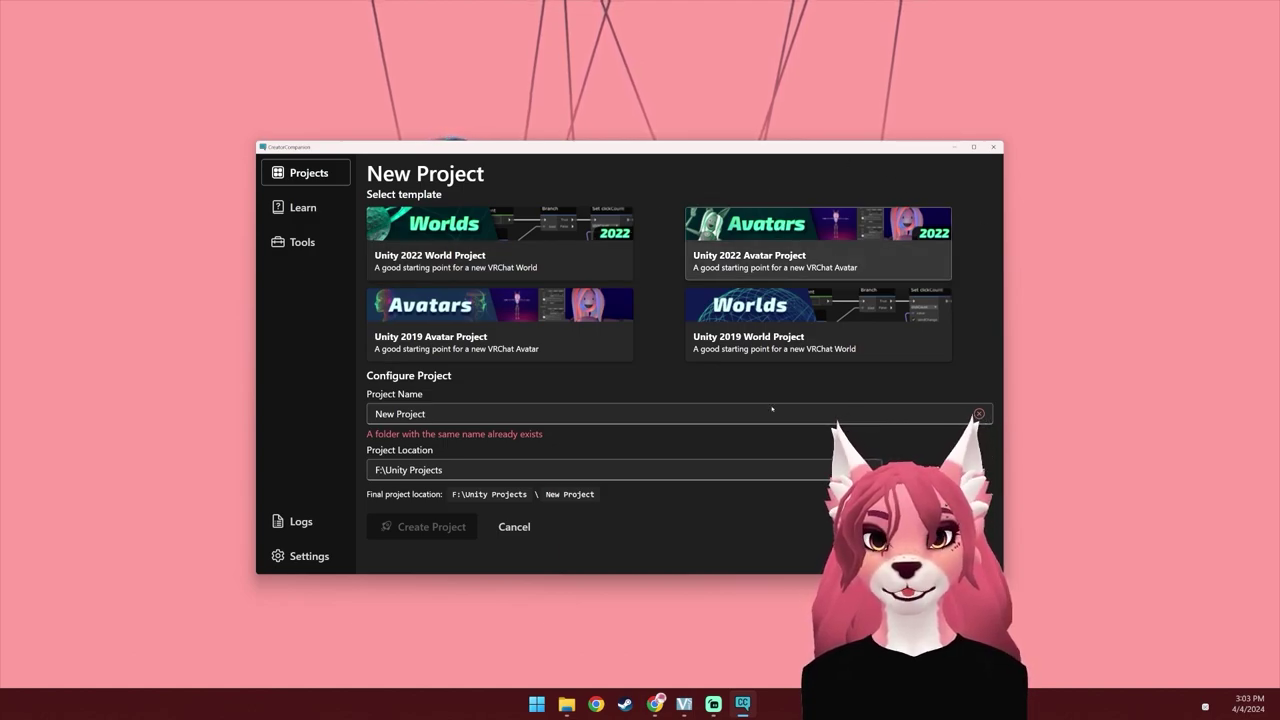
pyautogui.click(830, 413)
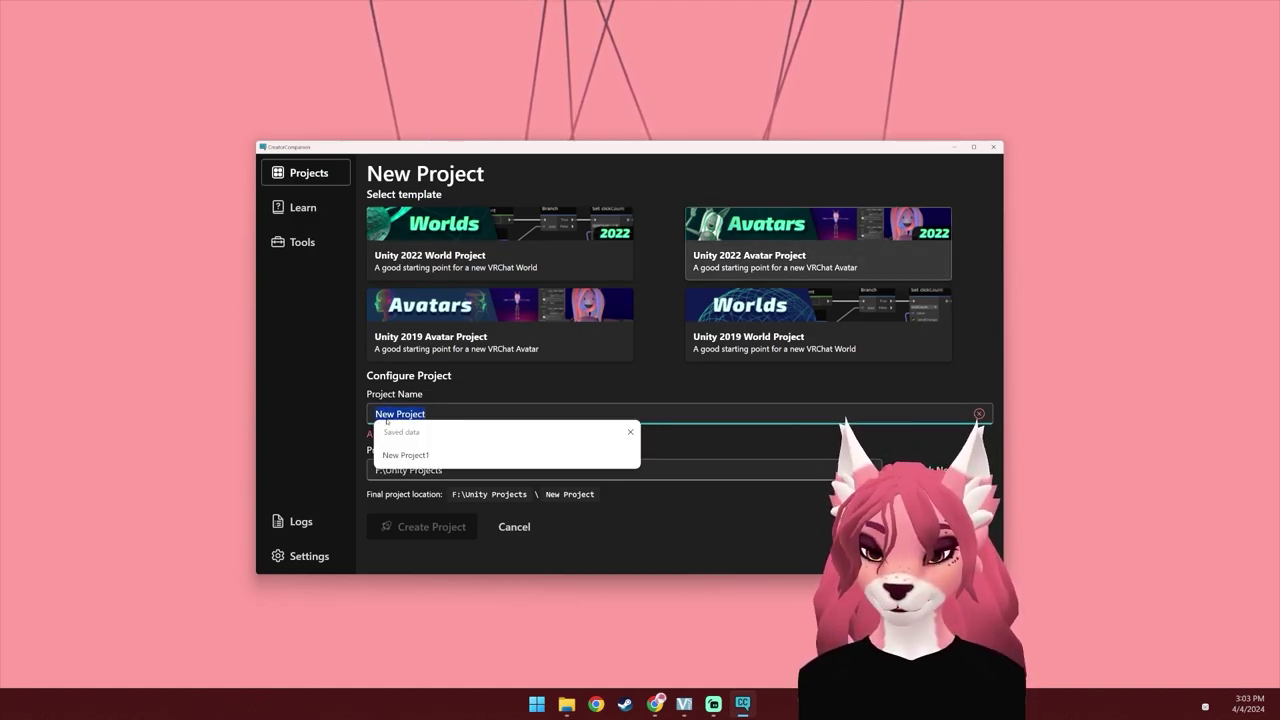
pyautogui.write('Fem Canine ')
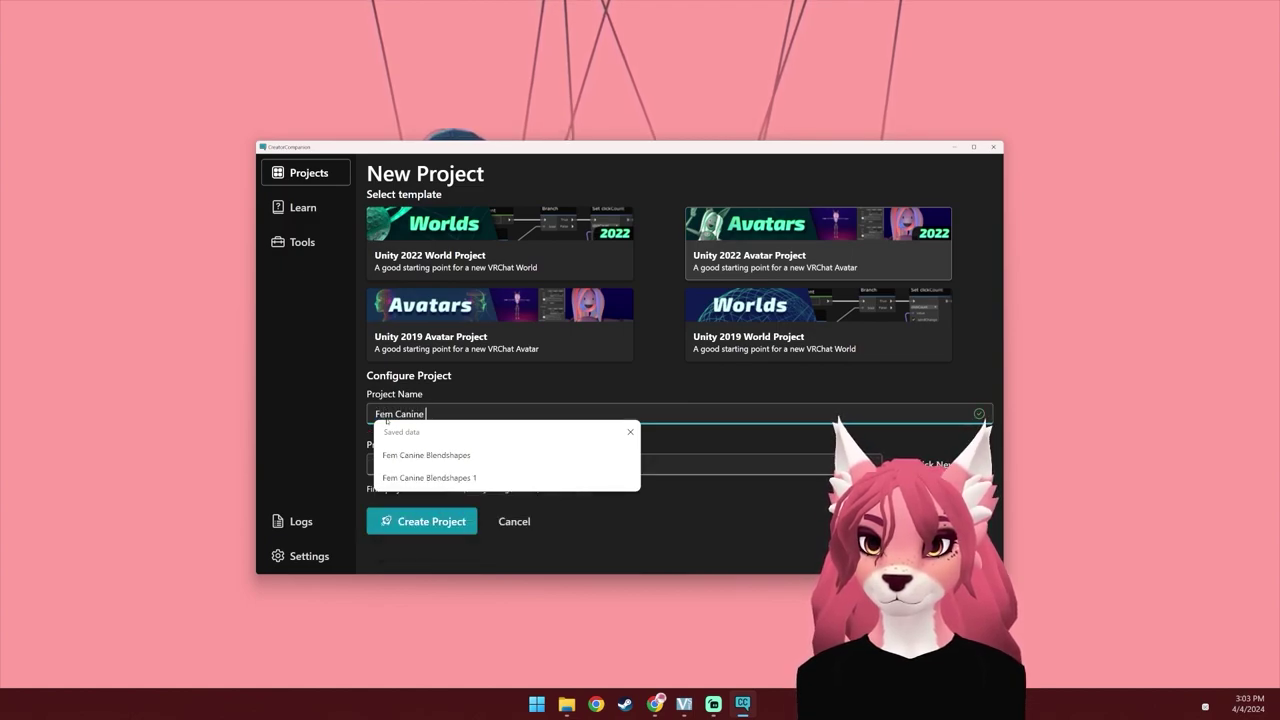
pyautogui.write('Tutorial')
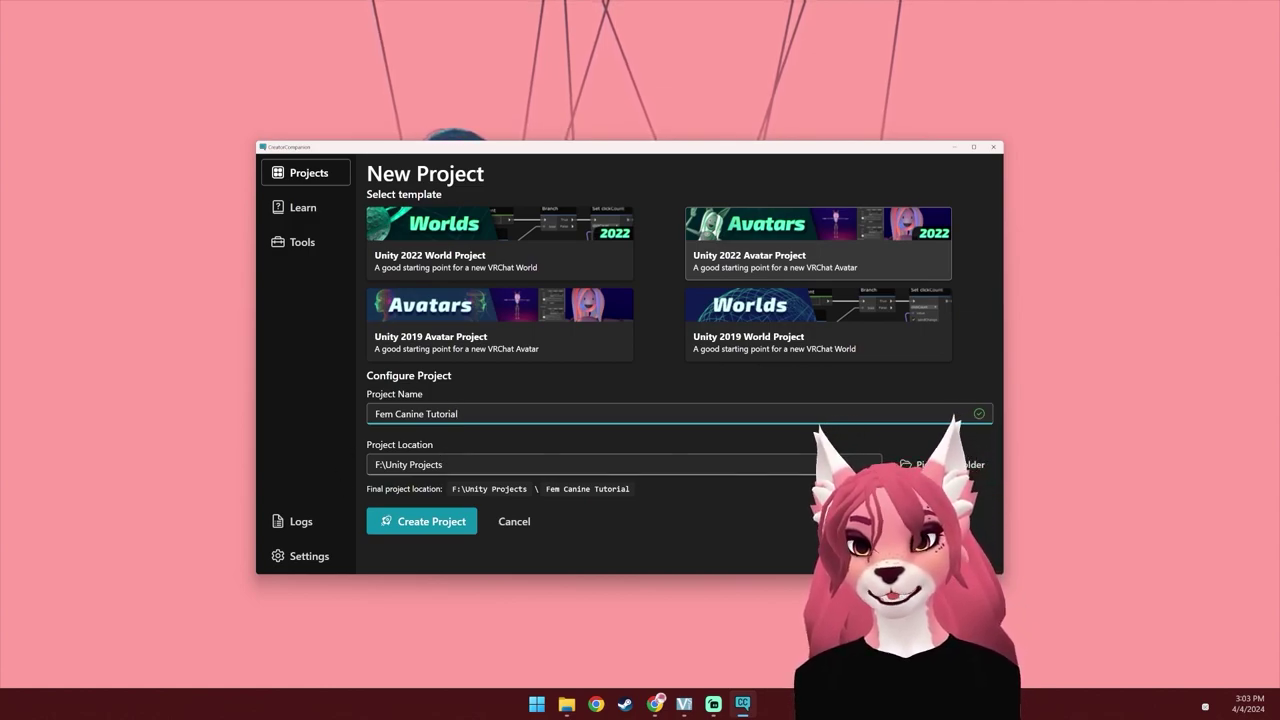
pyautogui.click(430, 524)
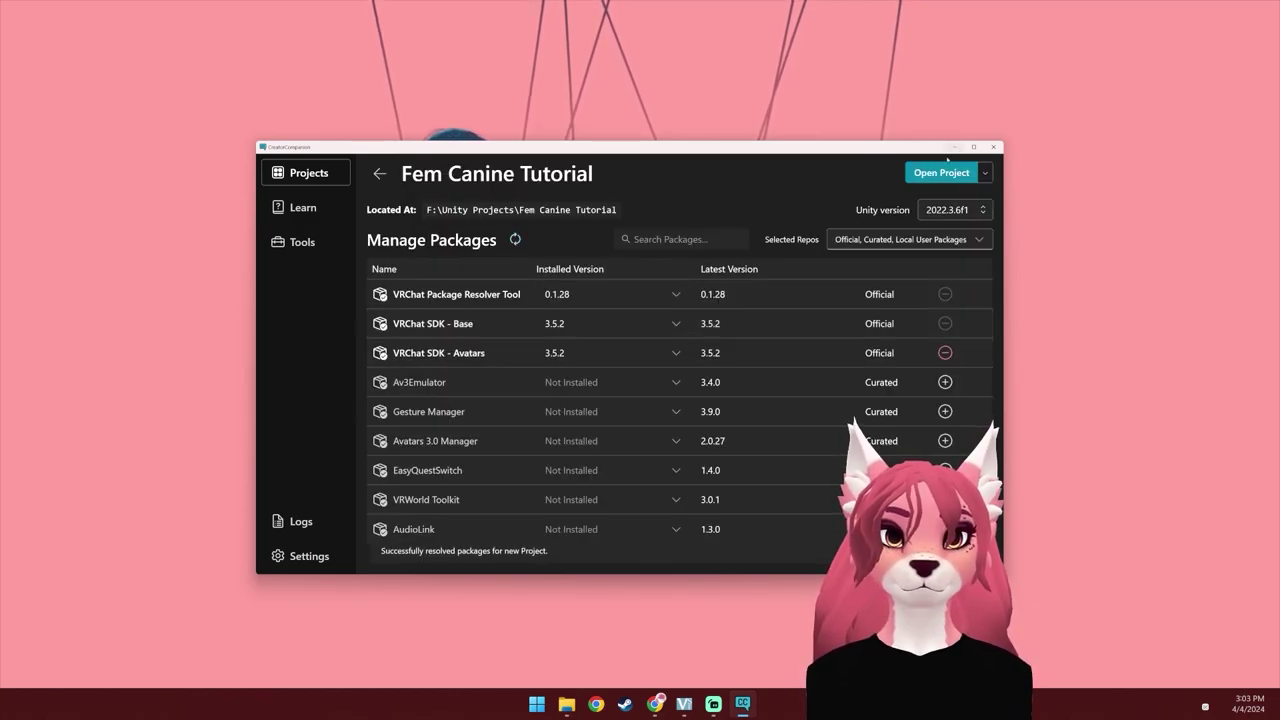
pyautogui.click(941, 172)
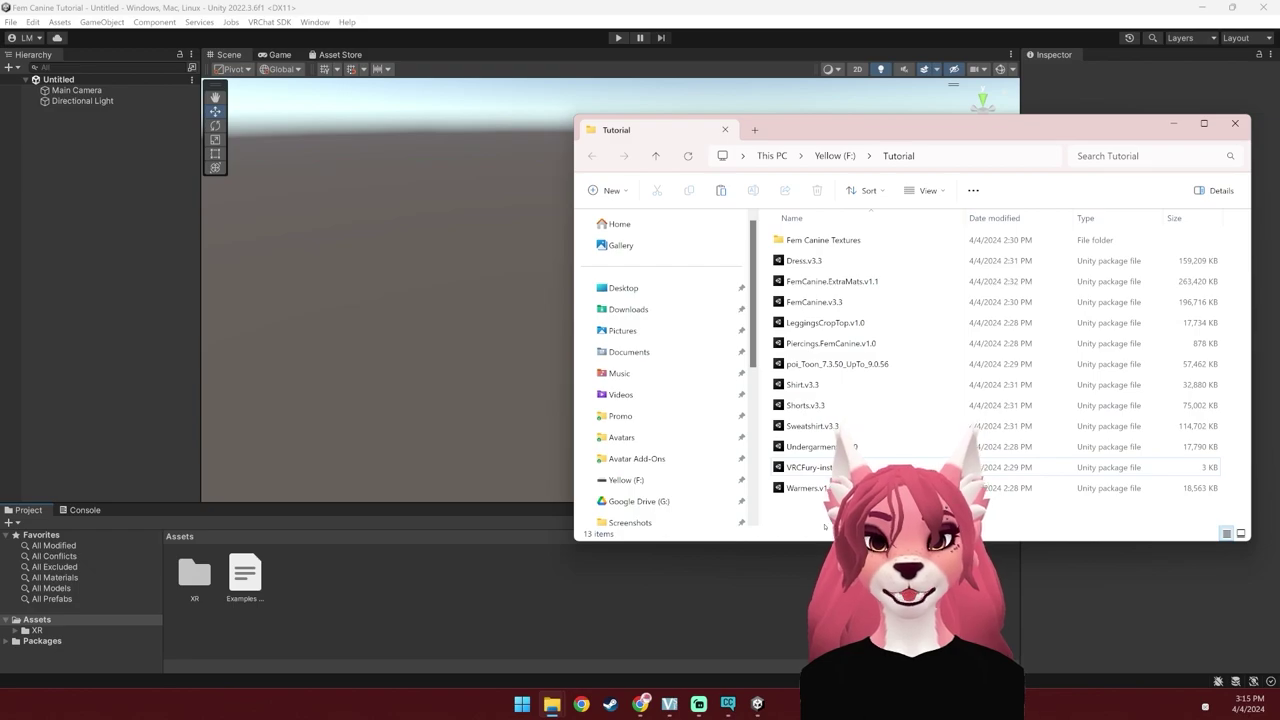
# Step: Import the VRCFury installer and the poi_Toon shader packages into the project assets
pyautogui.click(790, 467)
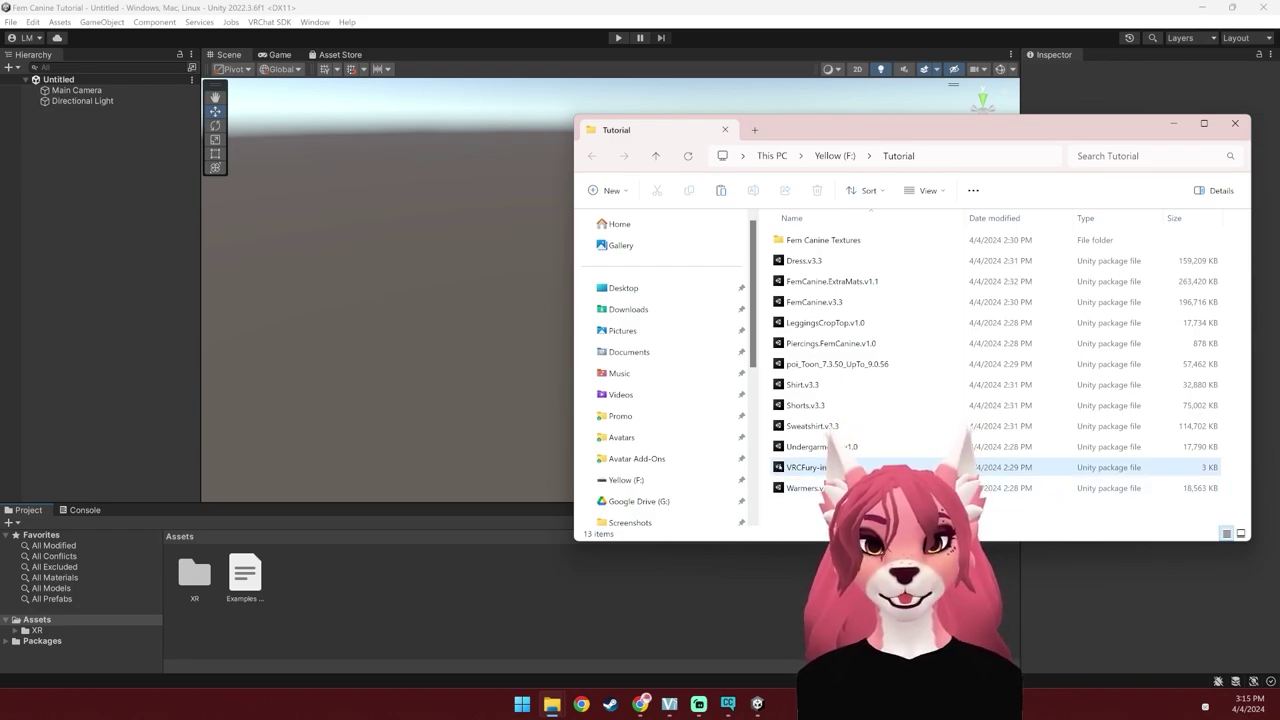
pyautogui.moveTo(800, 470); pyautogui.dragTo(283, 648)
pyautogui.moveTo(283, 648); pyautogui.dragTo(283, 648)
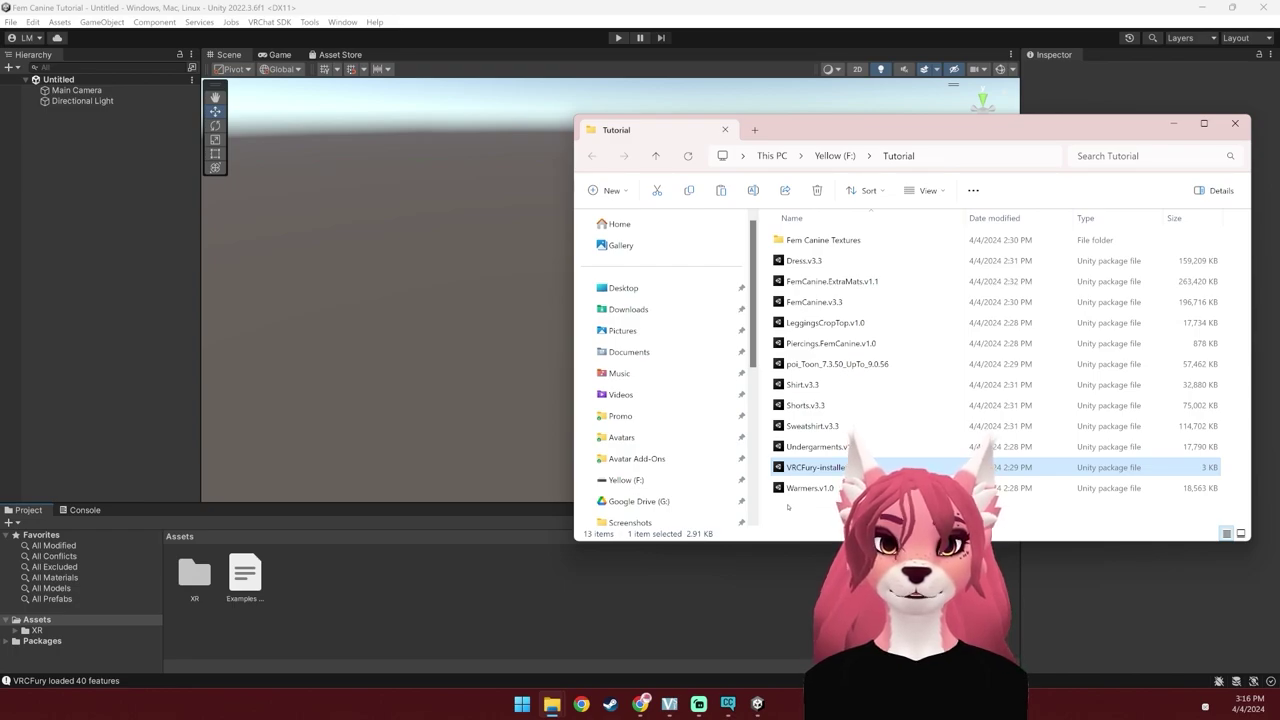
pyautogui.moveTo(800, 364); pyautogui.dragTo(380, 592)
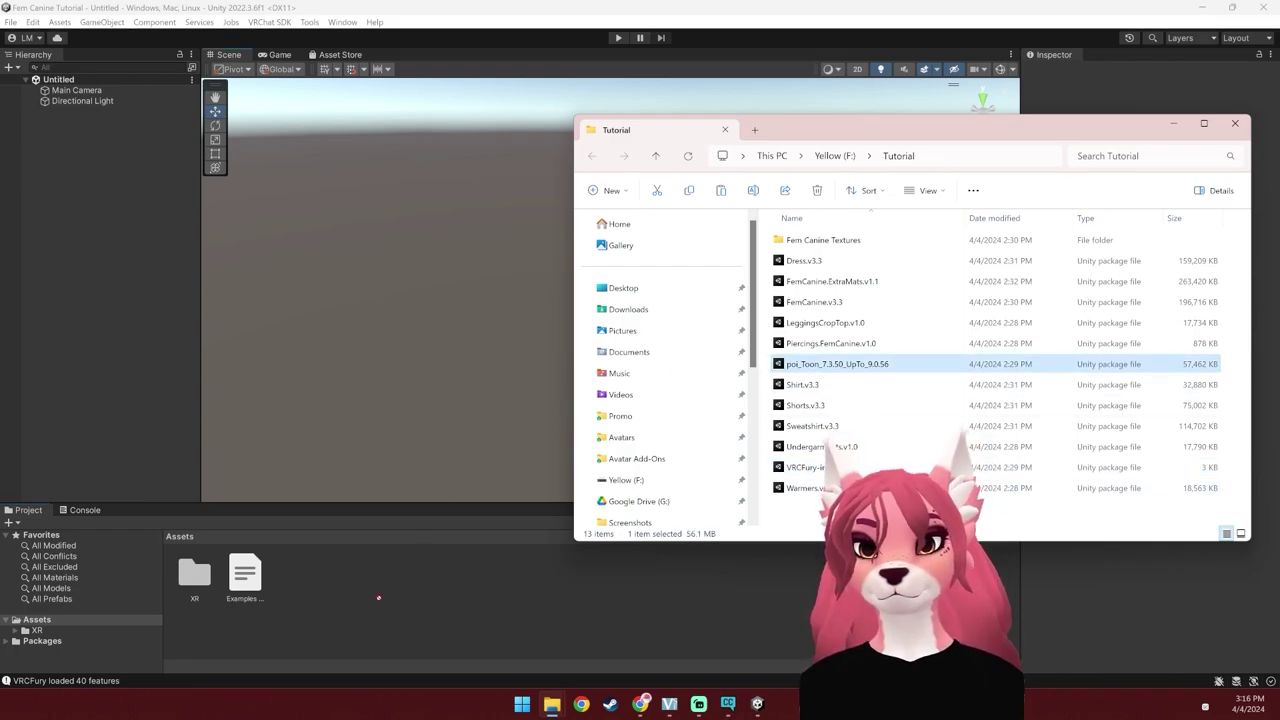
pyautogui.moveTo(380, 592); pyautogui.dragTo(380, 592)
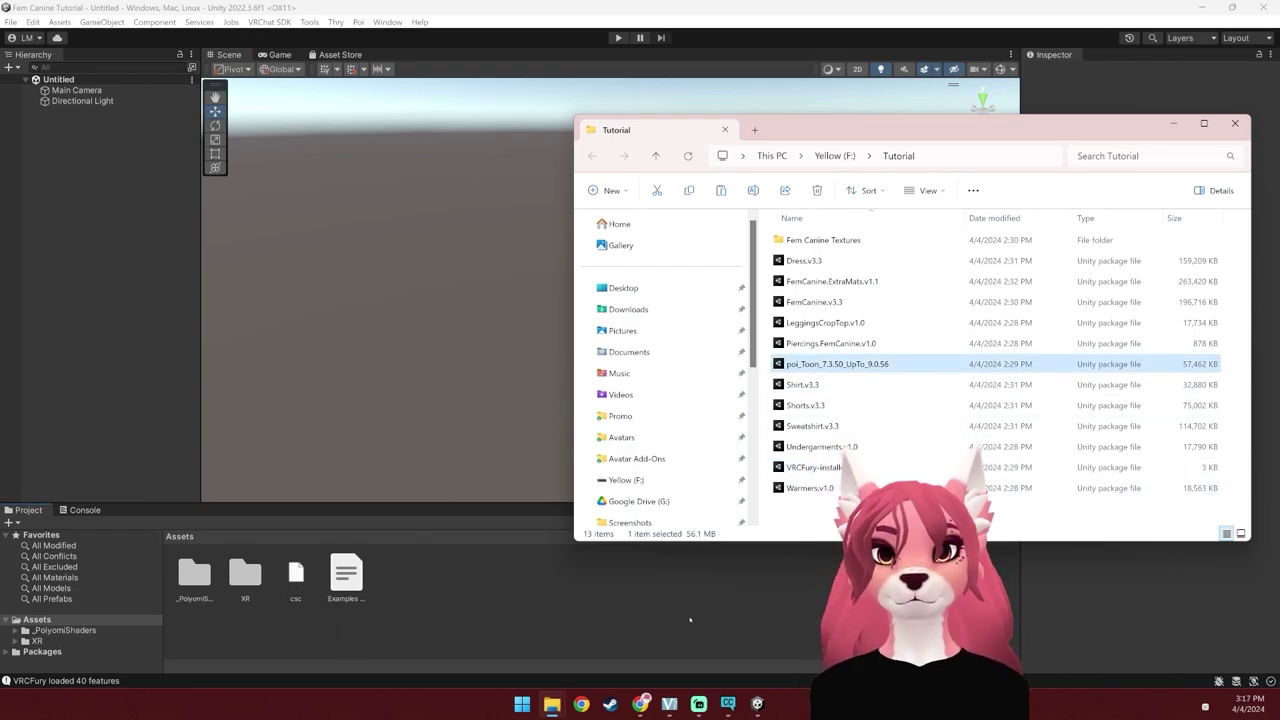
# Step: Import the FemCanine.v3.3 avatar and Shorts.v3.3 packages, including all files
pyautogui.moveTo(812, 301); pyautogui.dragTo(310, 636)
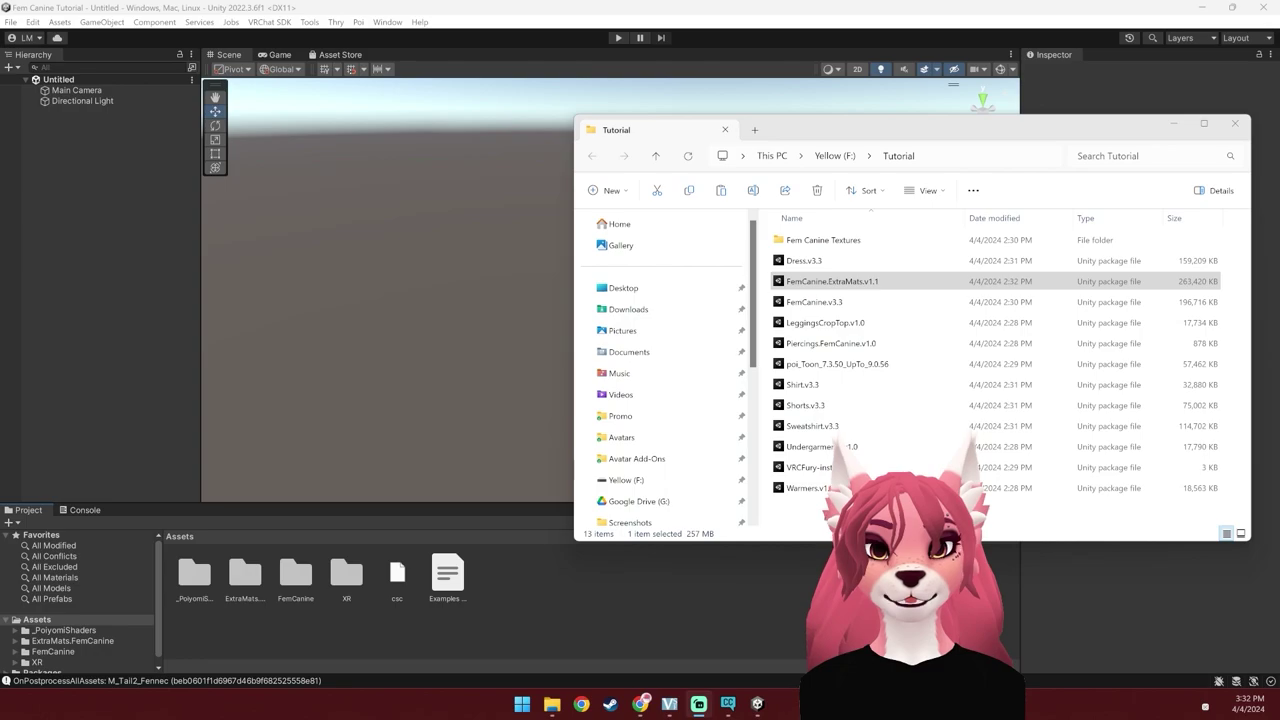
pyautogui.click(825, 517)
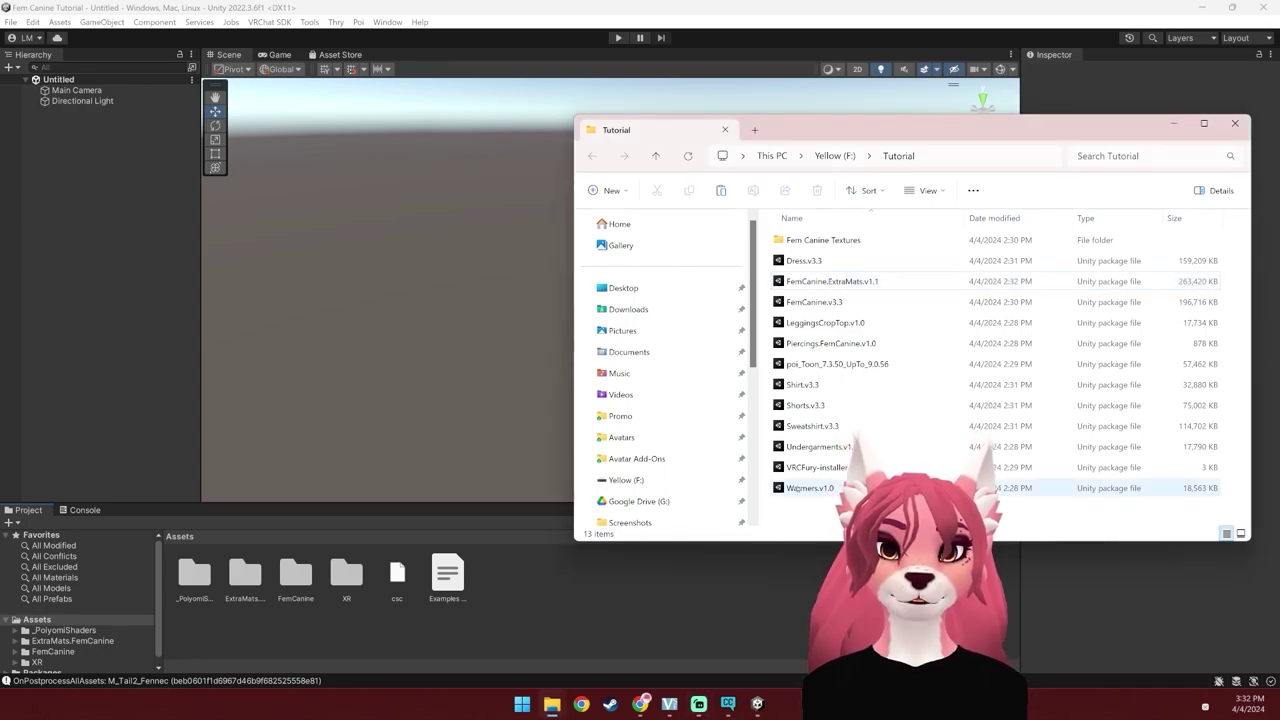
pyautogui.moveTo(802, 405); pyautogui.dragTo(316, 618)
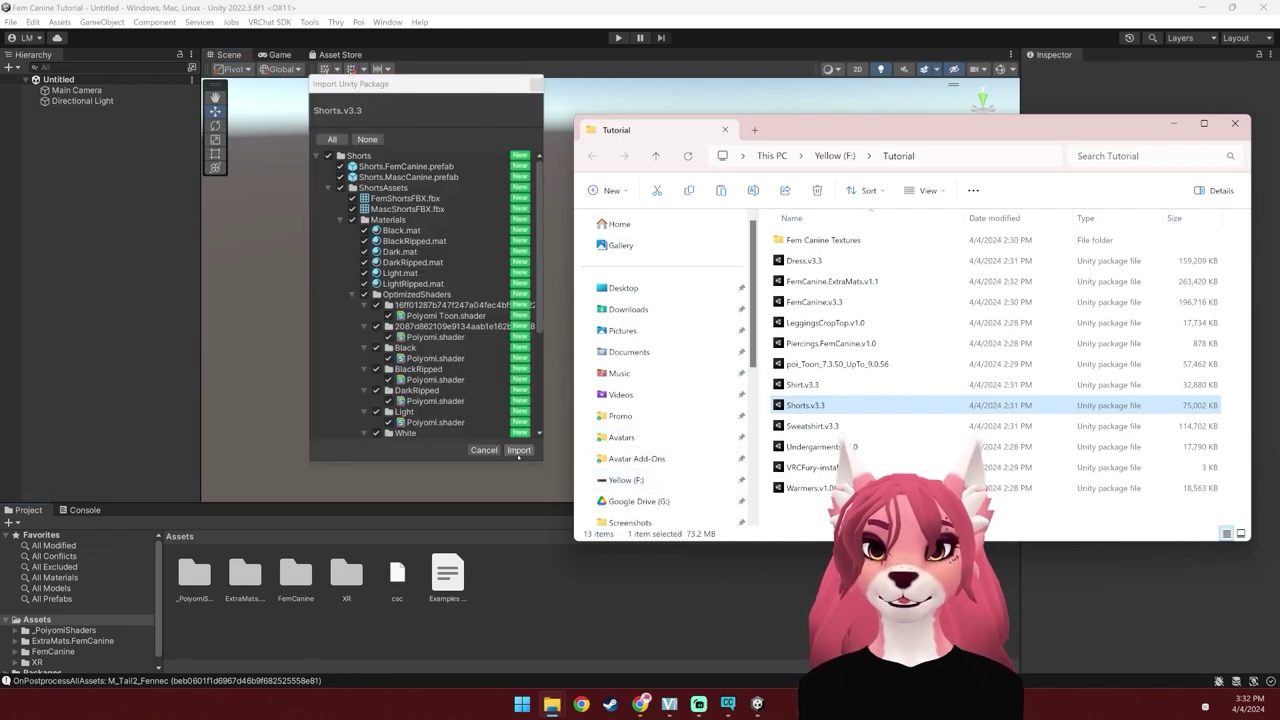
pyautogui.click(518, 450)
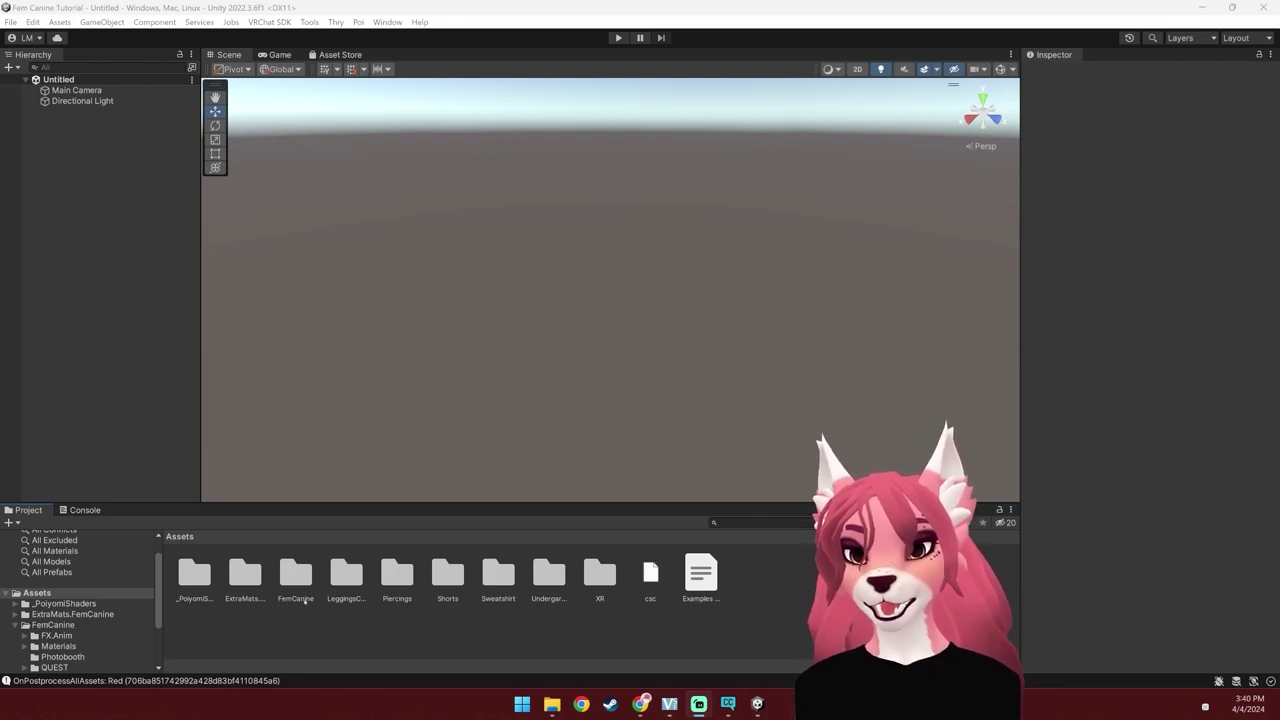
# Step: Open the FemCanine scene from the FemCanine folder
pyautogui.doubleClick(291, 575)
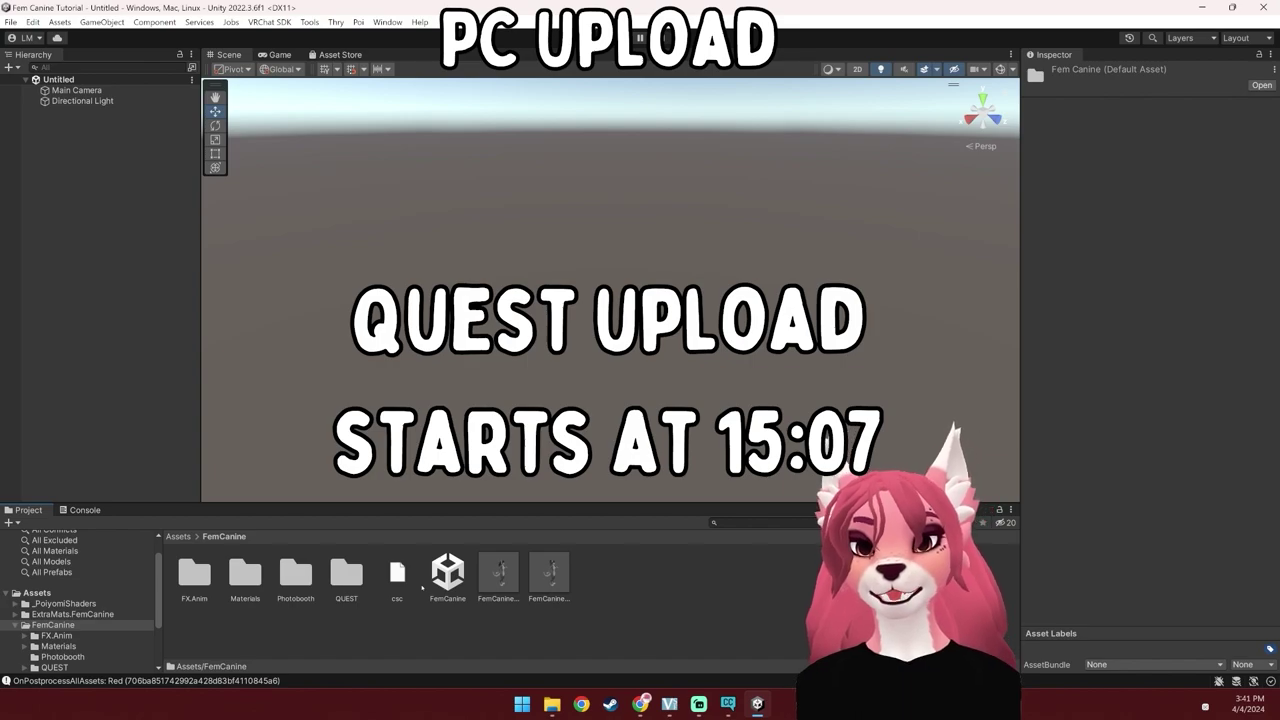
pyautogui.click(447, 575)
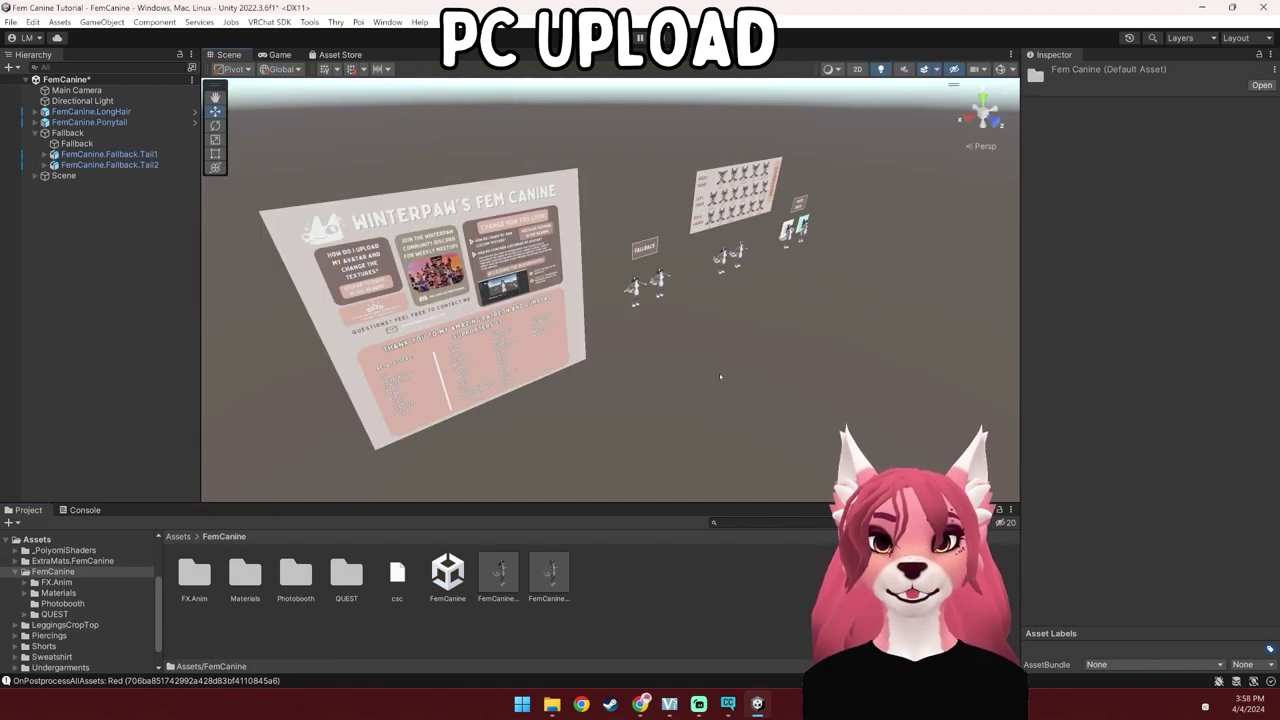
# Step: Frame FemCanine.LongHair in the Scene view and bring the camera in close
pyautogui.click(91, 111)
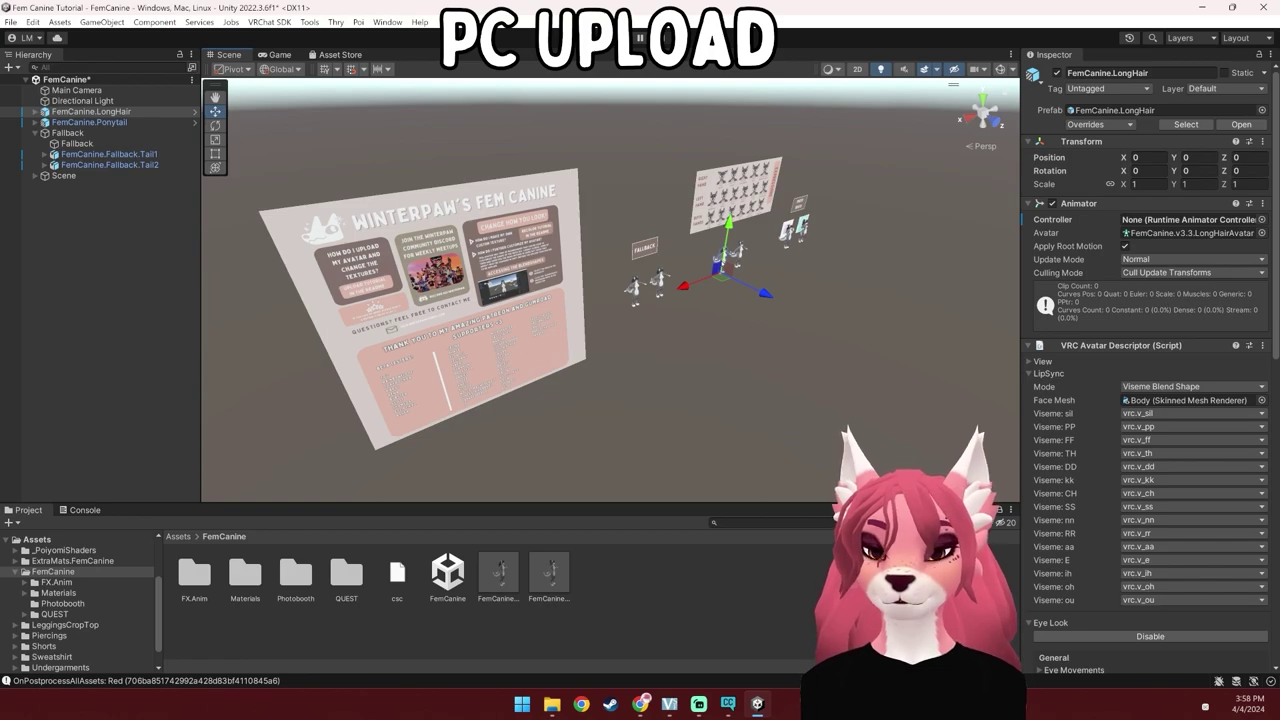
pyautogui.press('f')
pyautogui.moveTo(666, 287); pyautogui.dragTo(690, 420, button='right')
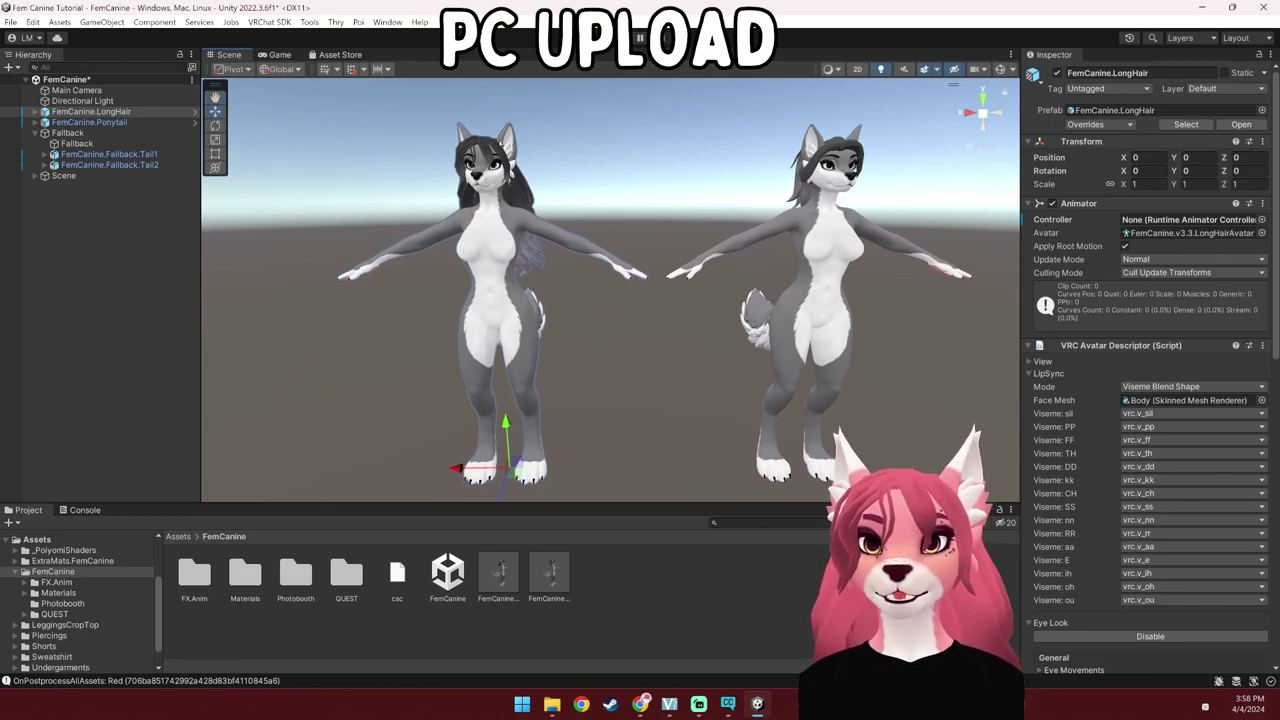
pyautogui.moveTo(521, 163); pyautogui.dragTo(639, 279, button='right')
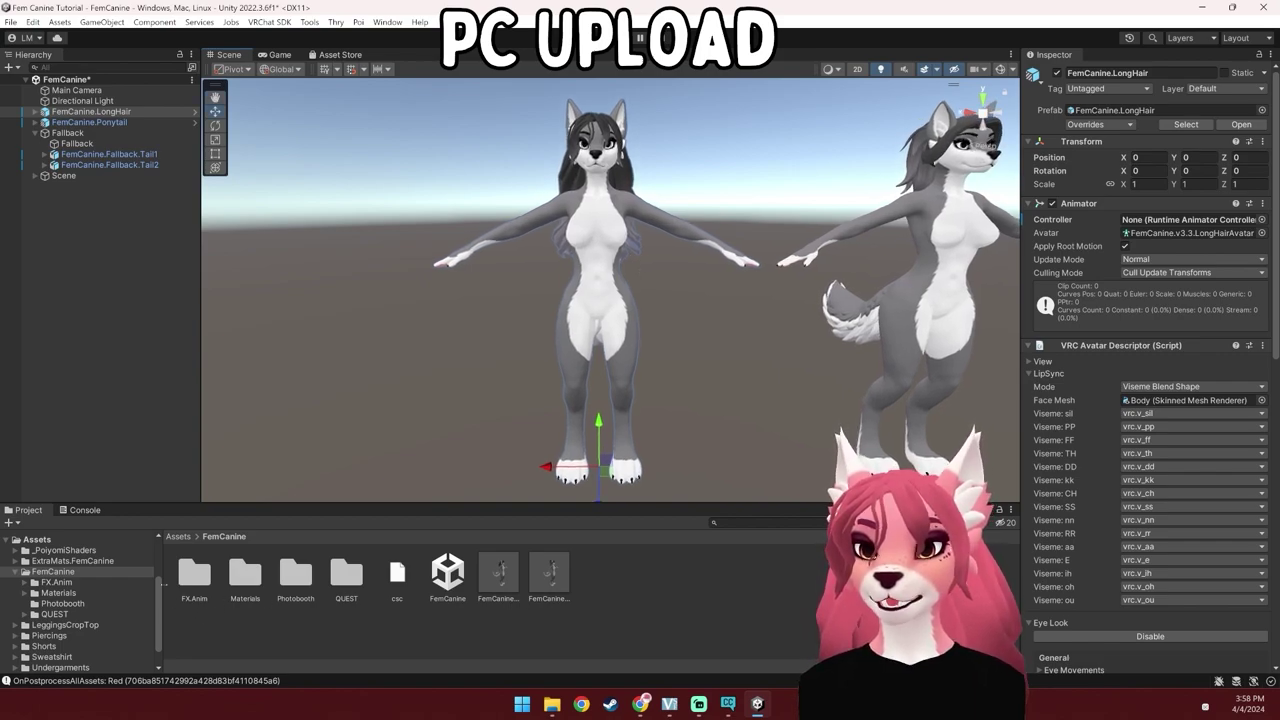
pyautogui.click(177, 537)
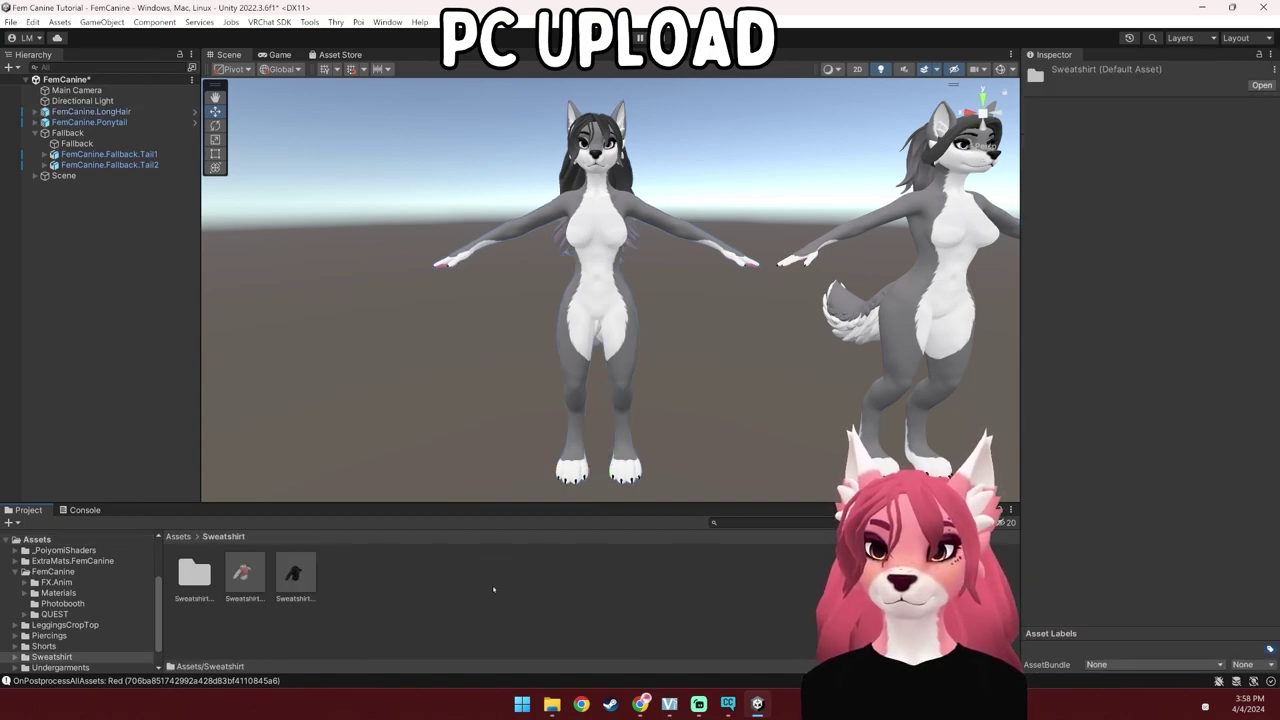
# Step: Put the Sweatshirt.FemCanine prefab on FemCanine.LongHair, then drag Shorts.FemCanine onto it
pyautogui.click(243, 575)
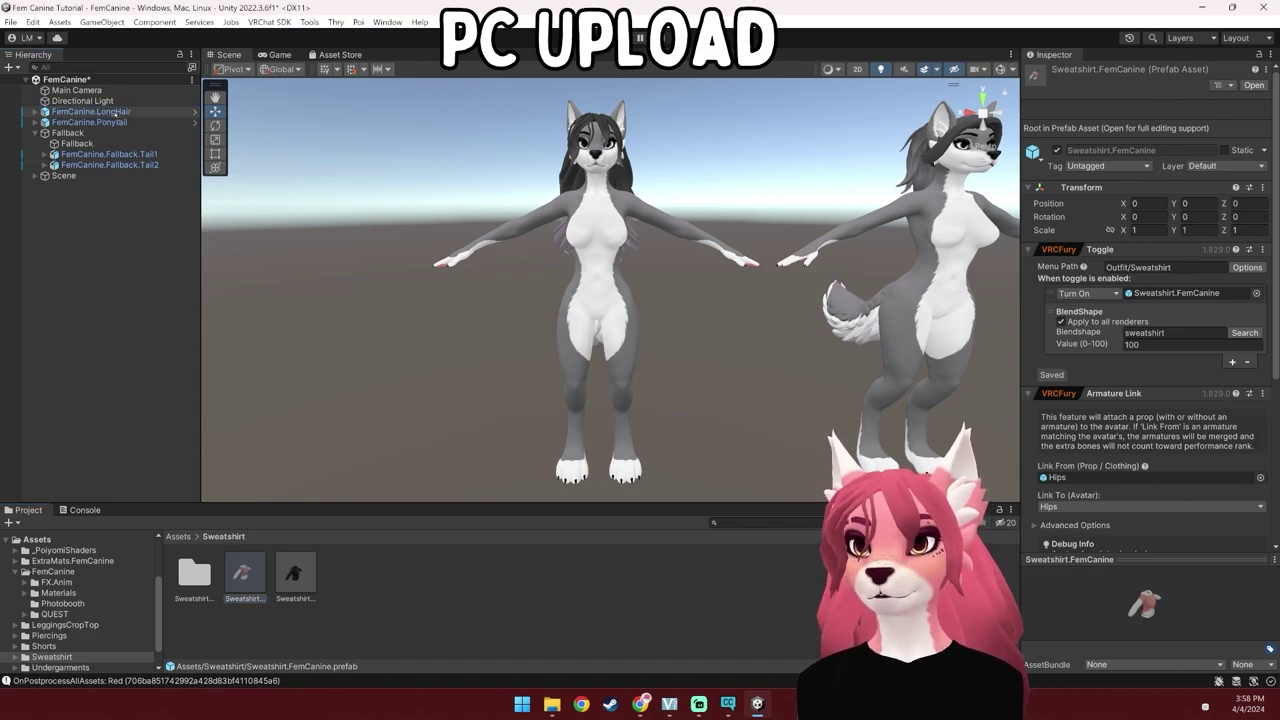
pyautogui.moveTo(115, 114); pyautogui.dragTo(115, 114)
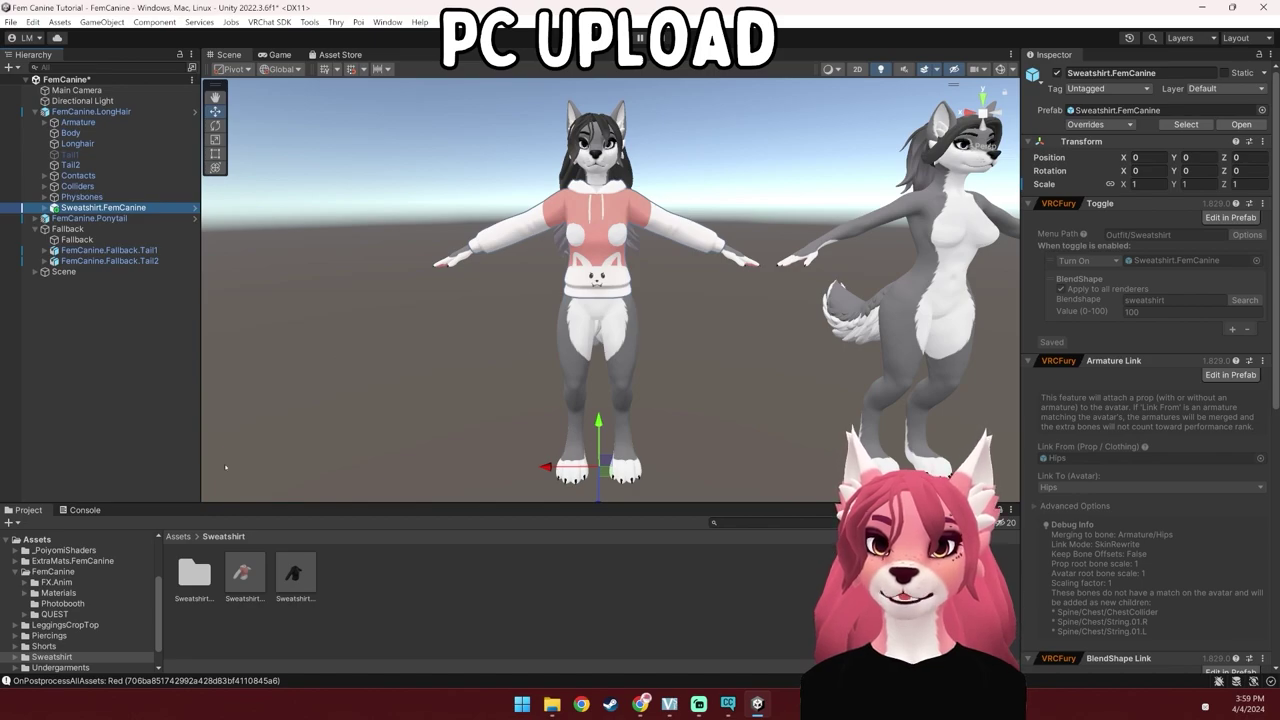
pyautogui.click(178, 537)
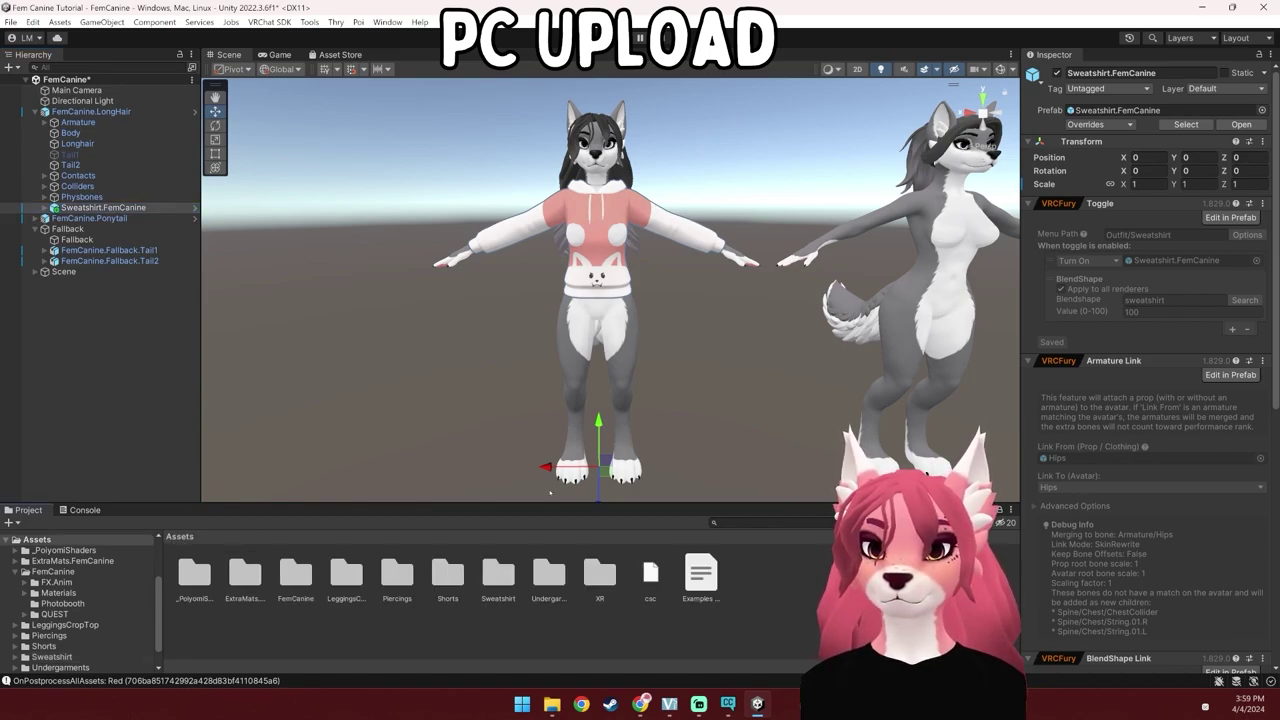
pyautogui.doubleClick(452, 576)
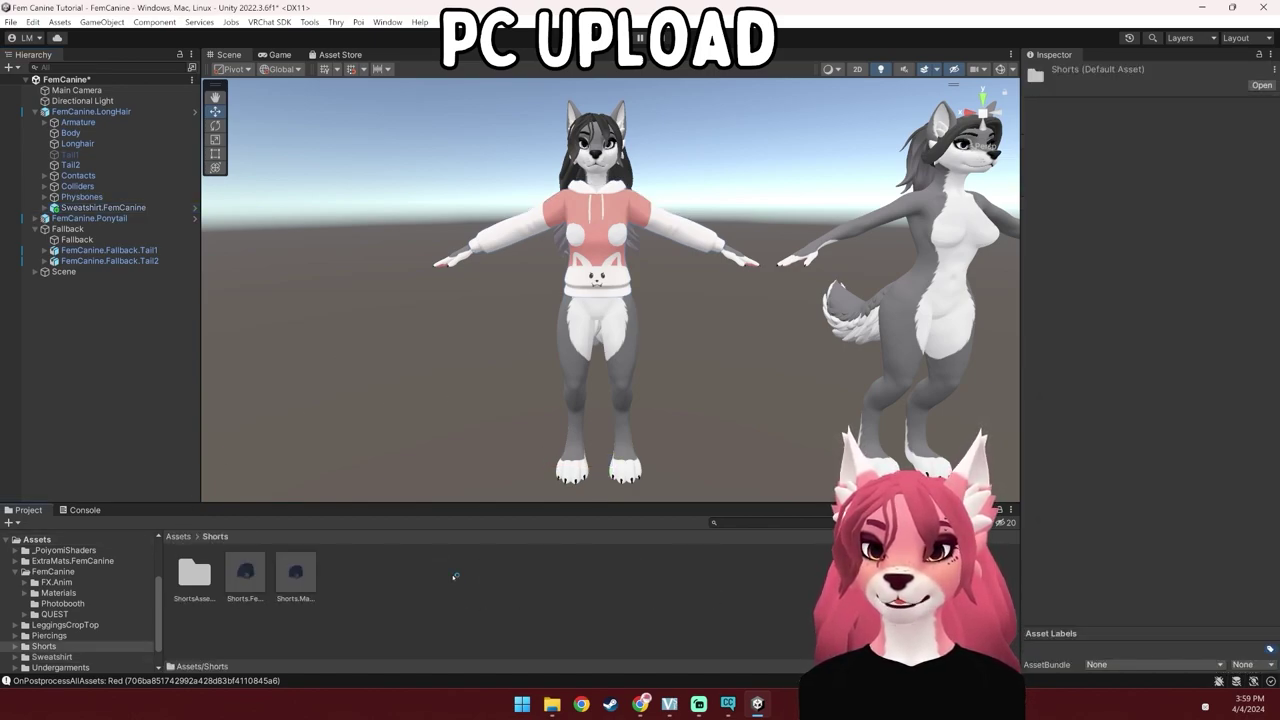
pyautogui.click(246, 575)
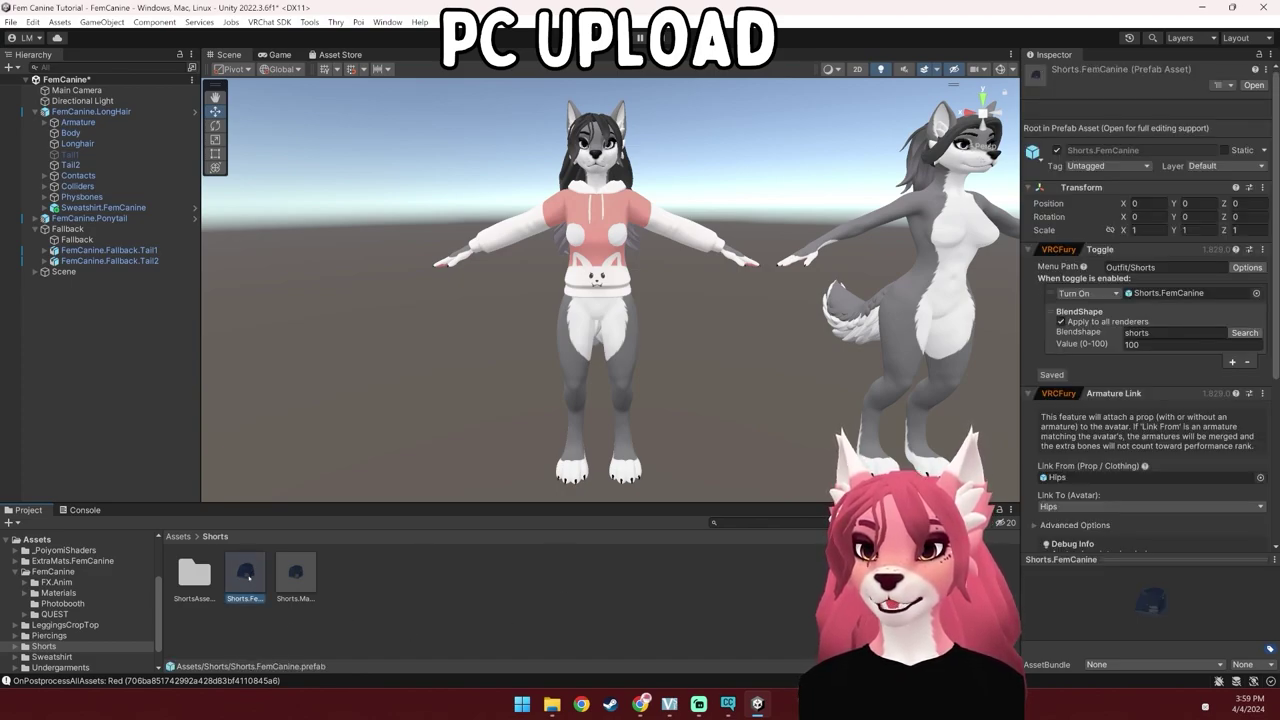
pyautogui.moveTo(214, 541); pyautogui.dragTo(103, 117)
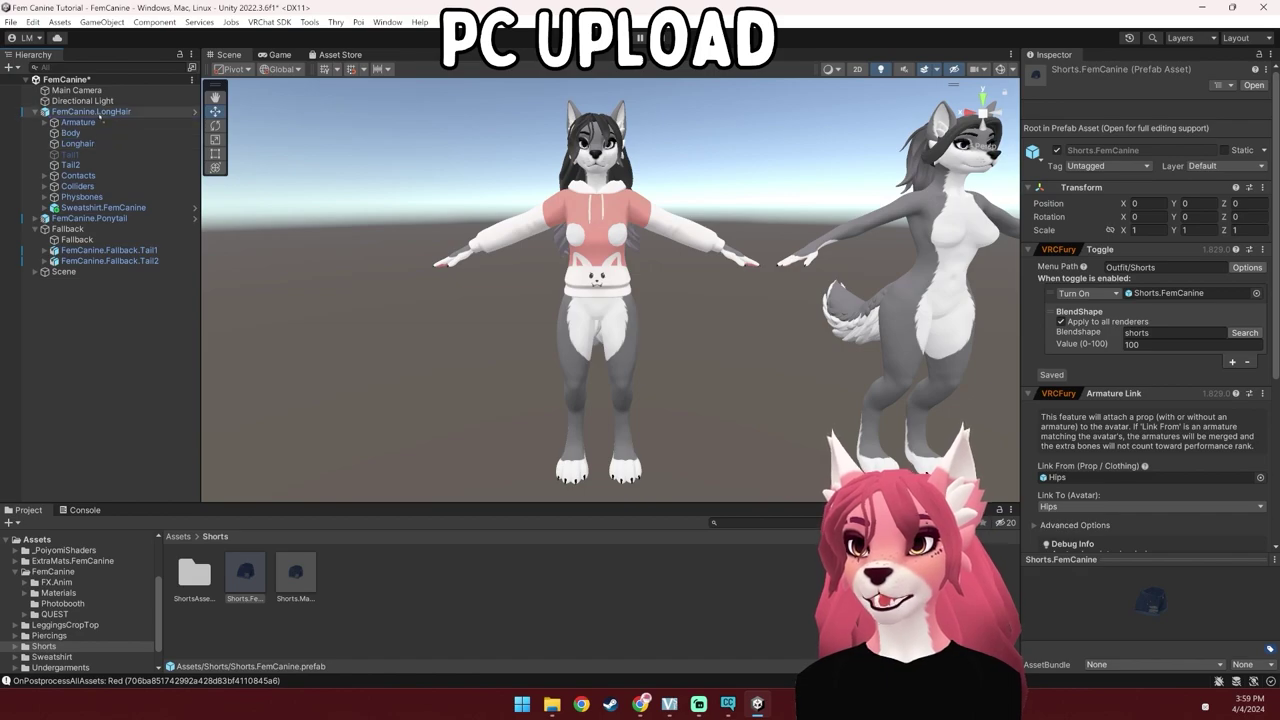